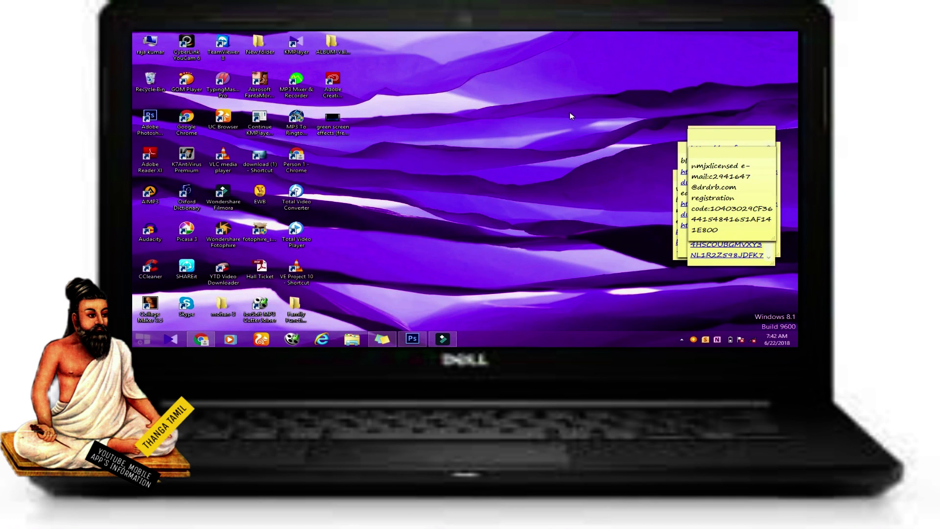
Close the previous page-curl document without saving
click(420, 340)
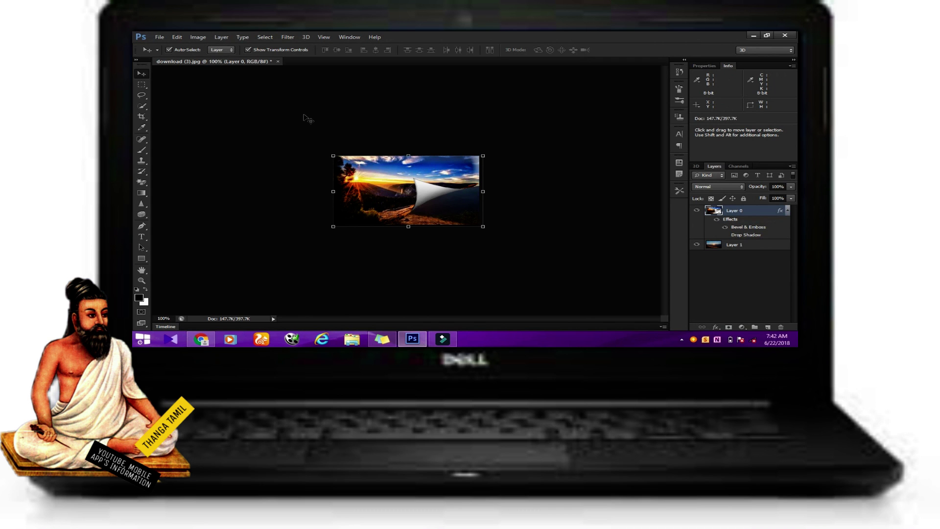
click(278, 62)
click(518, 156)
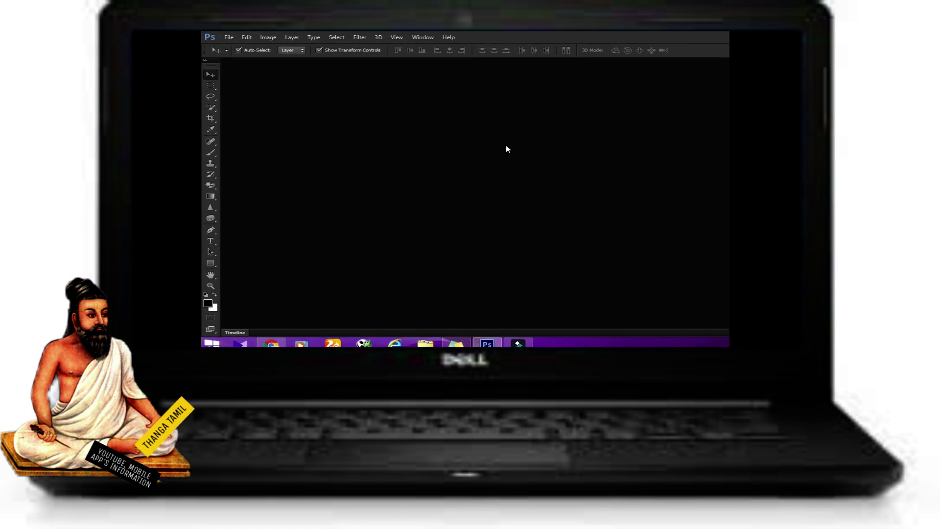
Open download (2).jpg, convert its Background into Layer 0, and hide transform controls
click(283, 40)
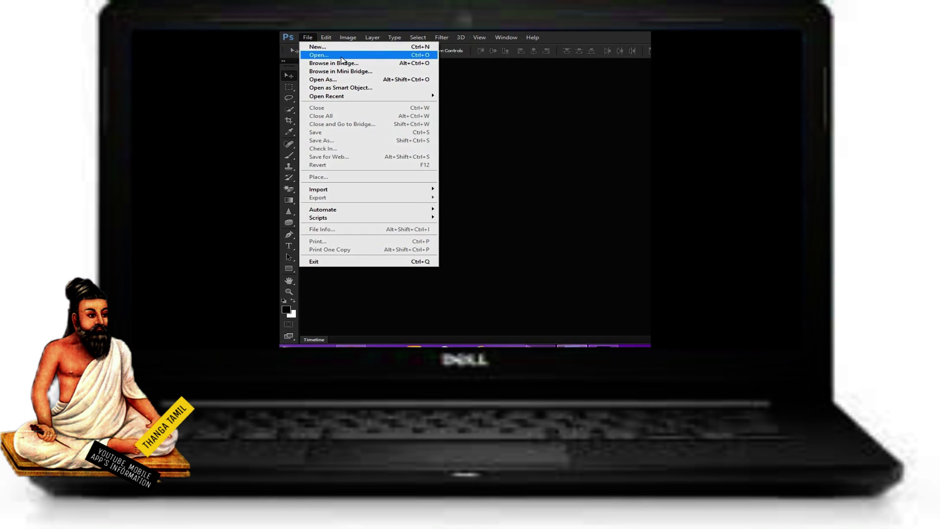
click(299, 54)
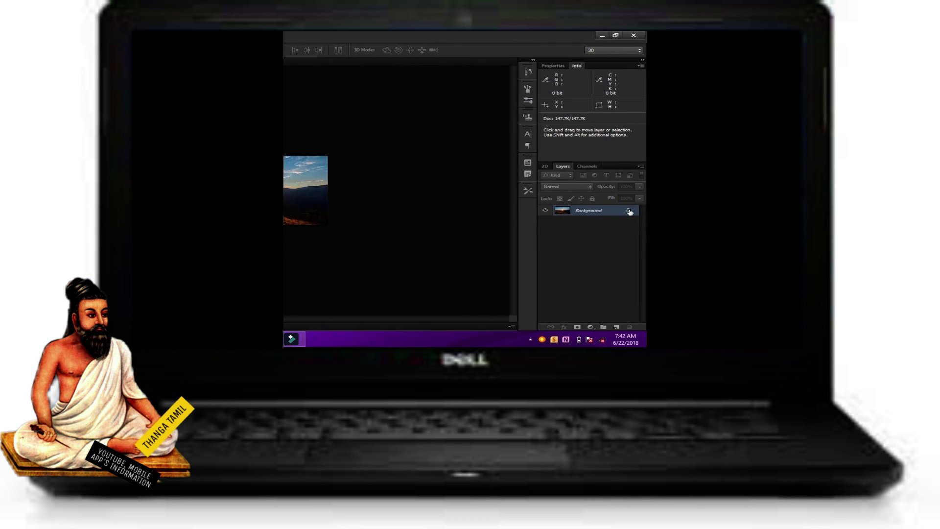
double_click(602, 210)
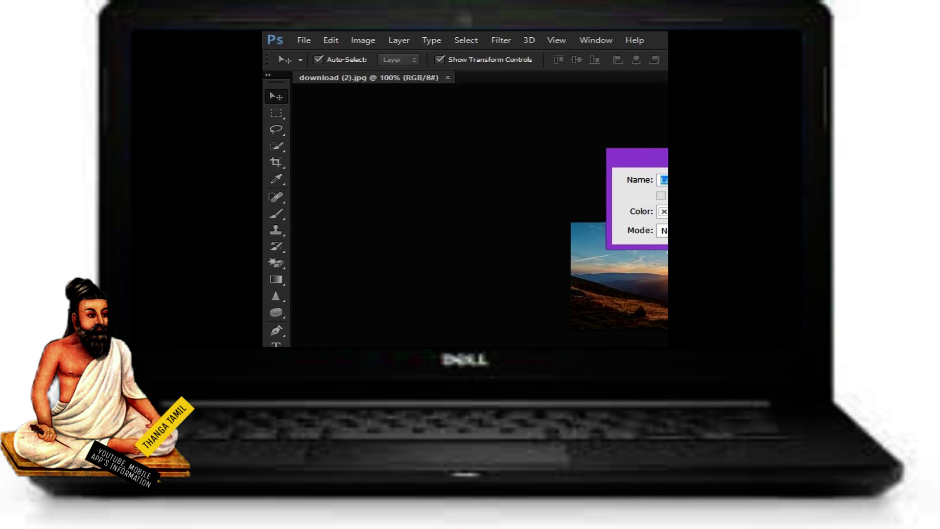
click(434, 128)
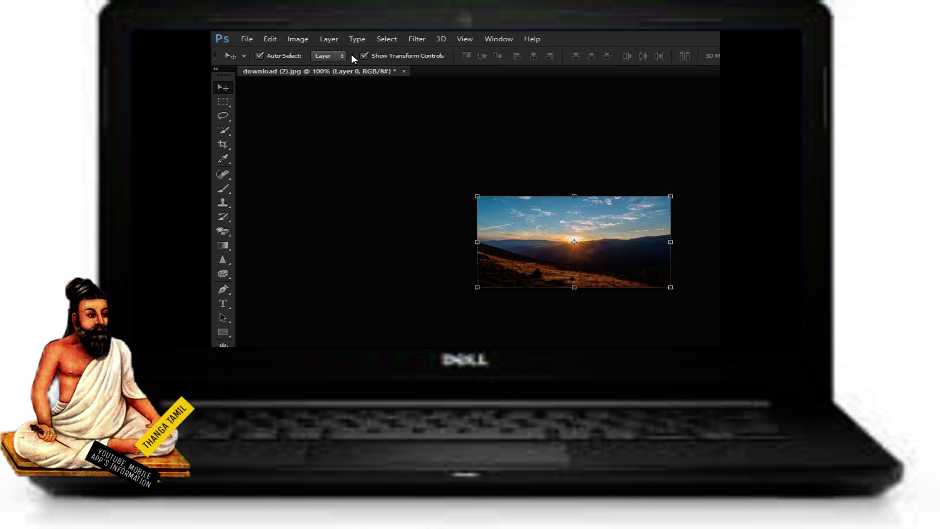
click(342, 54)
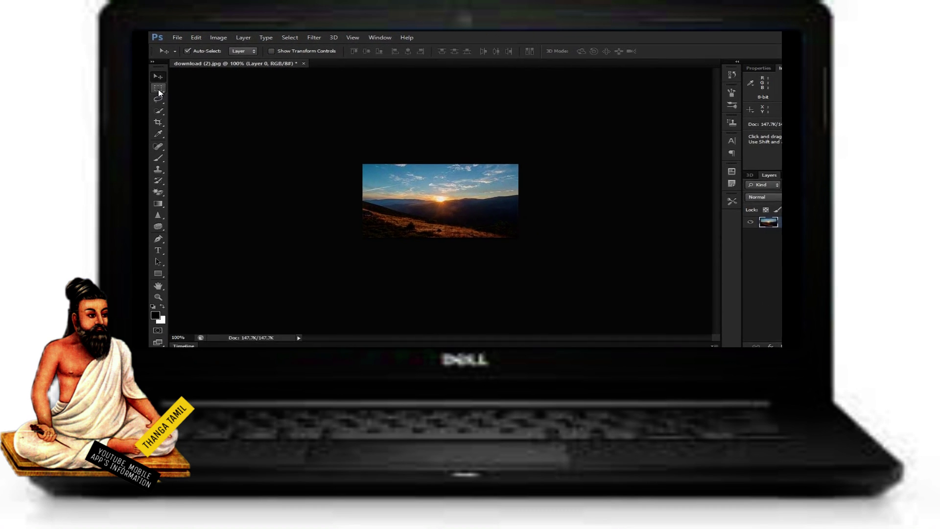
Marquee-select a rectangle at the photo's lower-right corner for the gradient fill
click(158, 89)
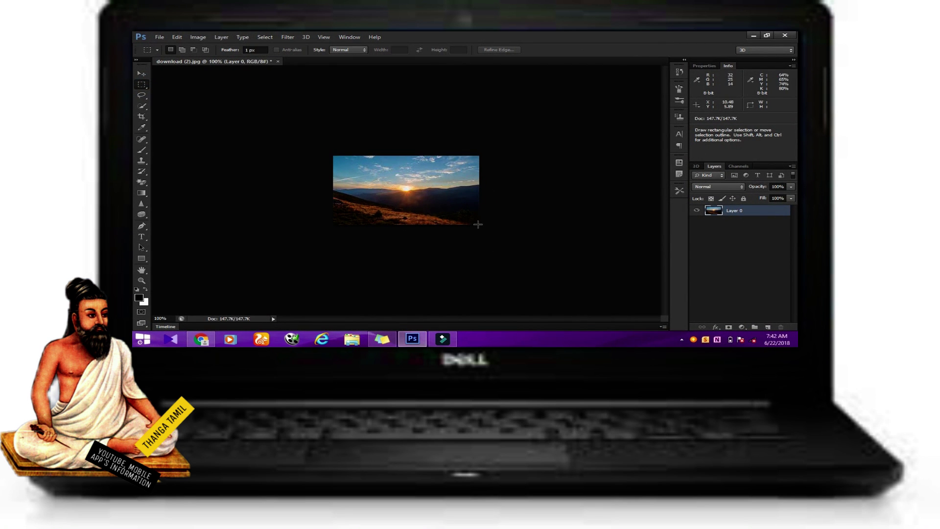
drag(477, 222, 420, 195)
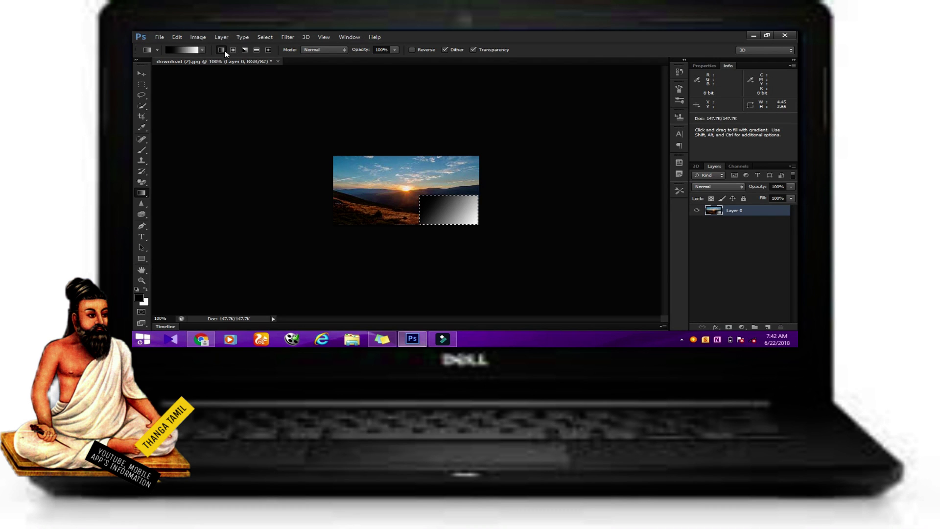
Deselect the gradient patch and put a Warp grid over the photo
click(265, 37)
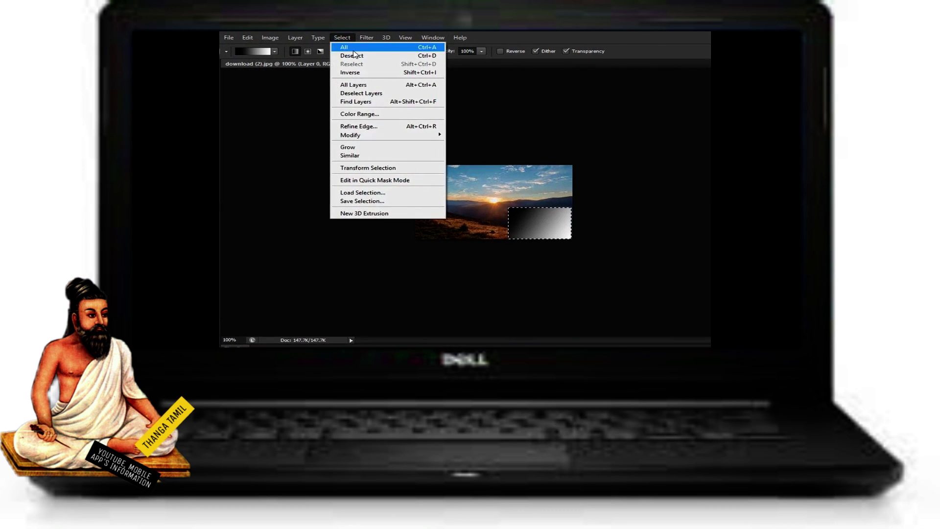
click(354, 55)
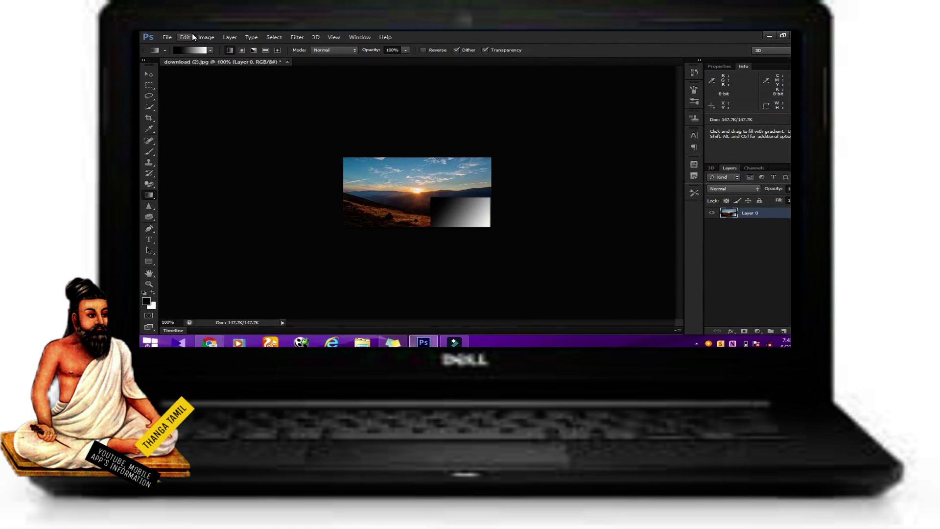
click(191, 37)
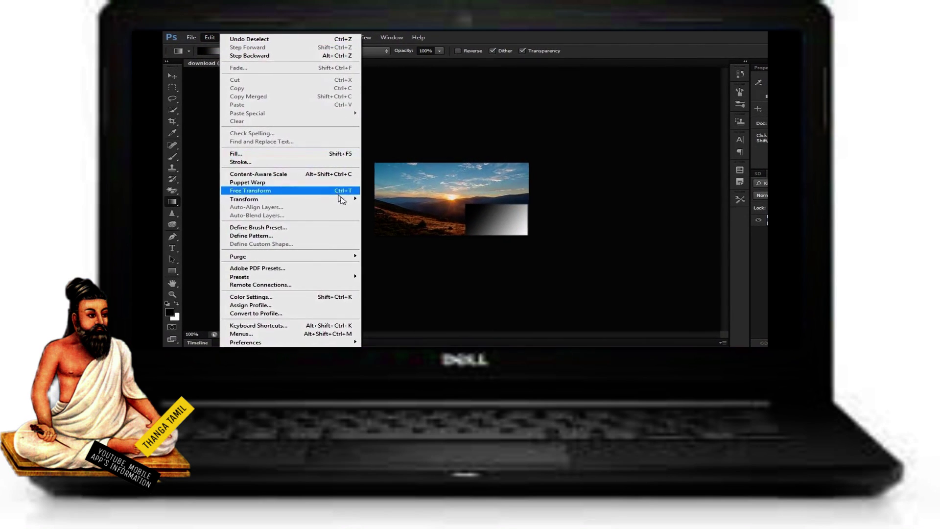
mouse_move(316, 207)
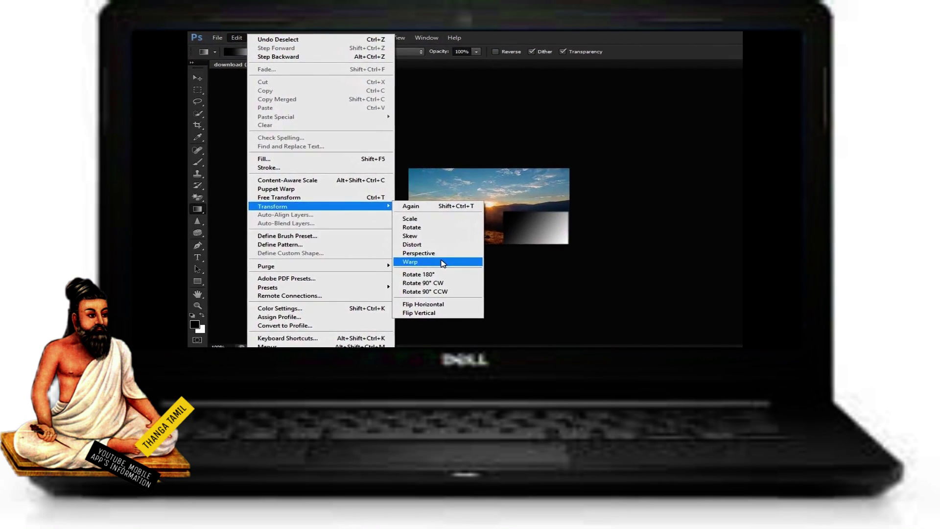
click(443, 262)
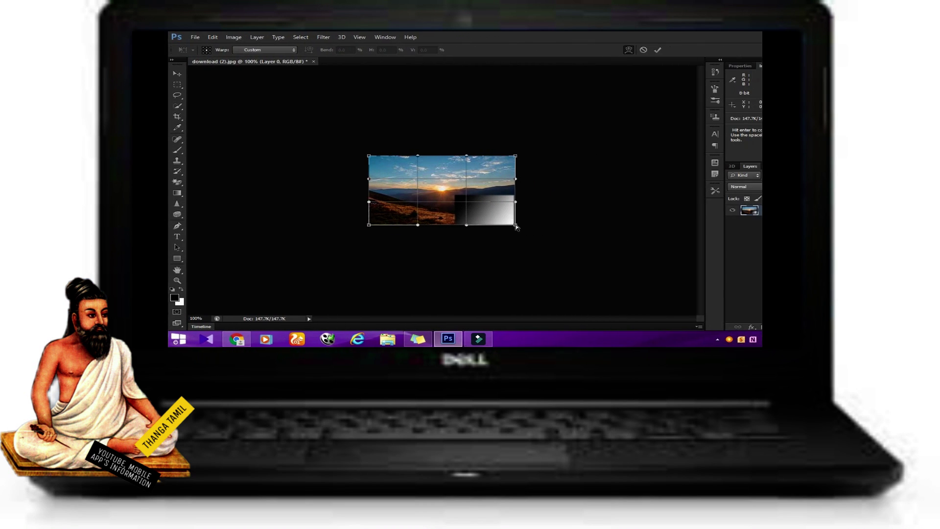
Warp the lower-right corner up-left into a page curl, adjusting bottom and right edges
mouse_move(517, 227)
mouse_down()
mouse_move(448, 193)
mouse_move(403, 190)
mouse_up()
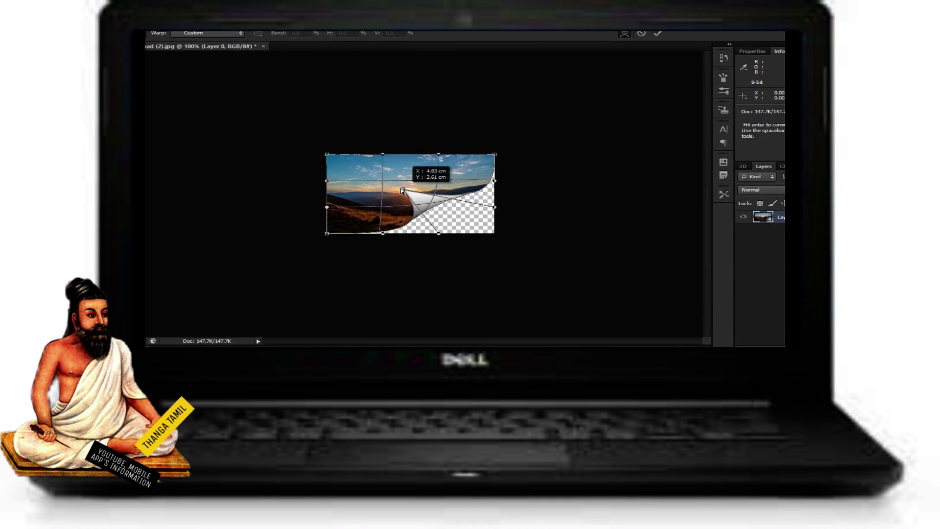
drag(384, 240, 383, 249)
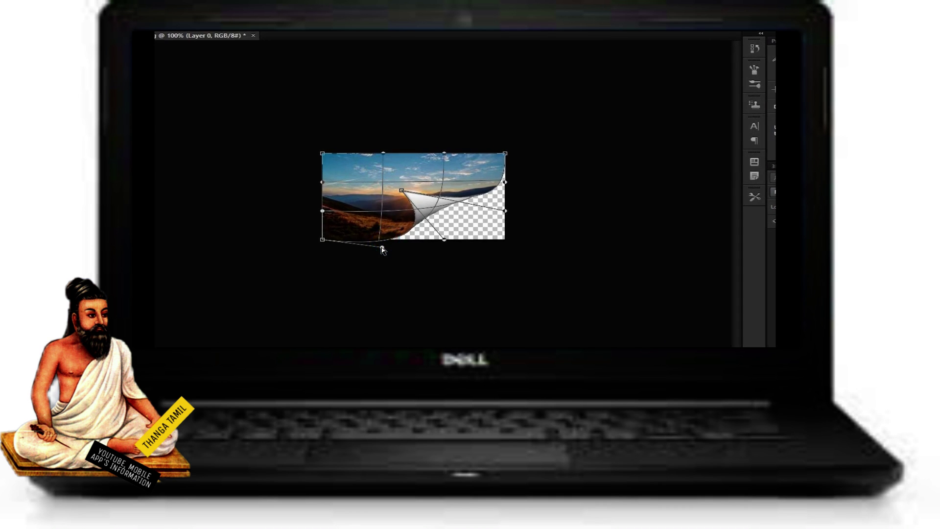
drag(505, 182, 531, 187)
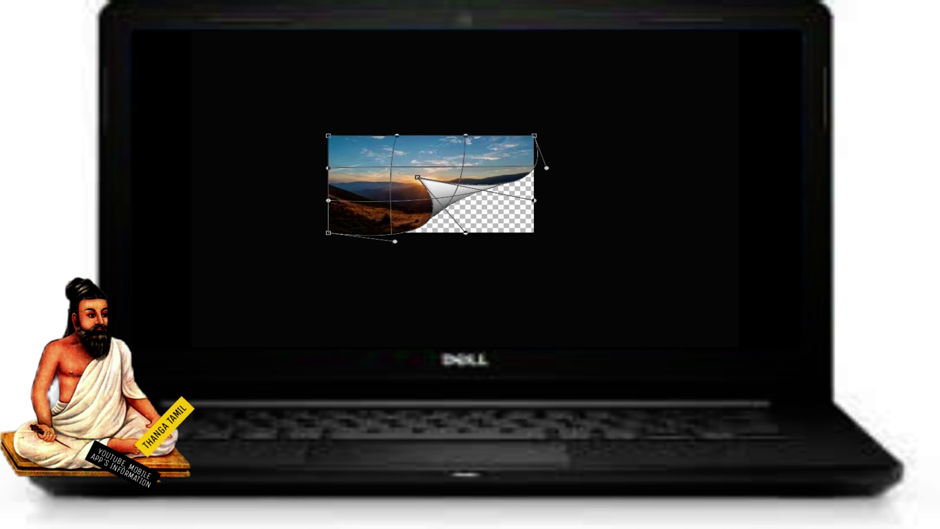
key(Return)
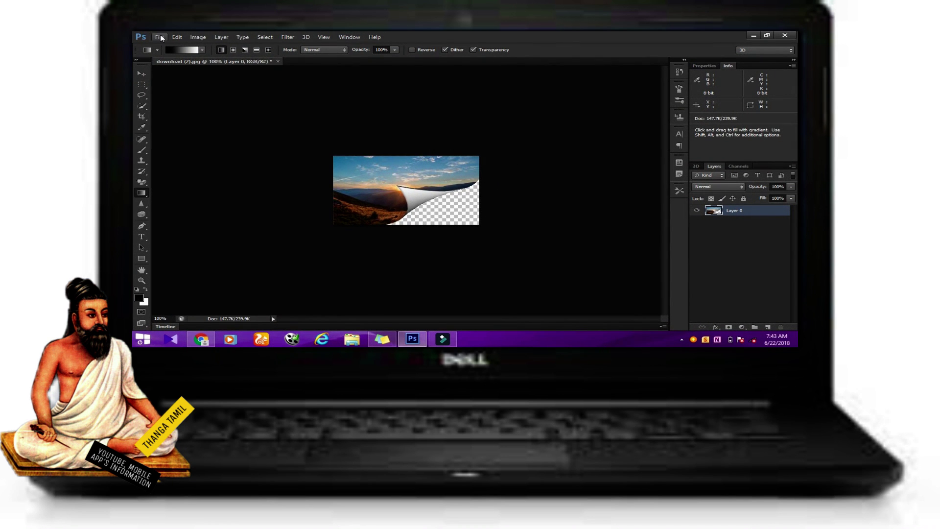
Open the second sunset image, download (3).jpg
click(160, 37)
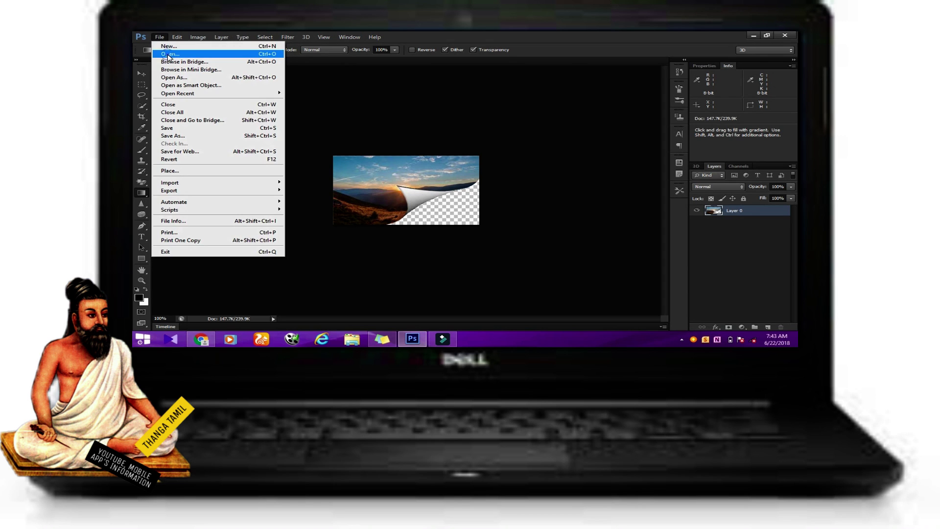
click(168, 55)
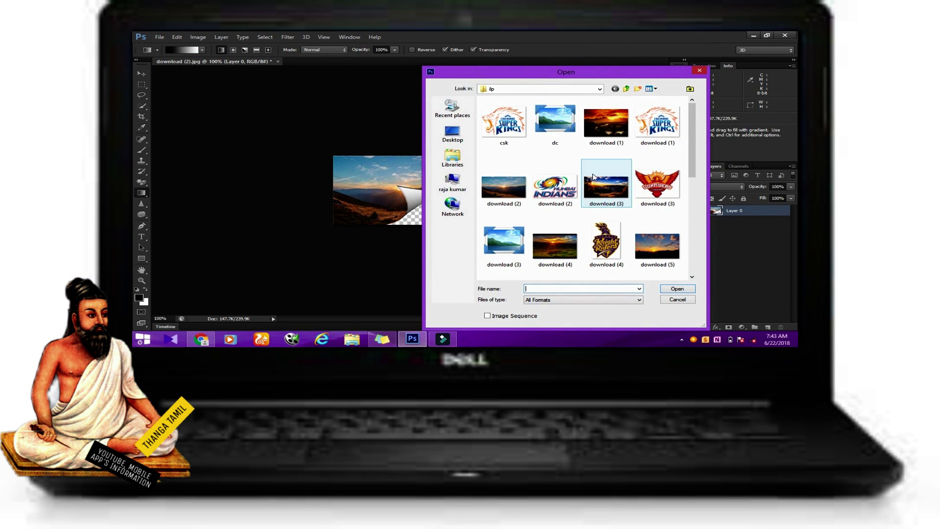
double_click(603, 184)
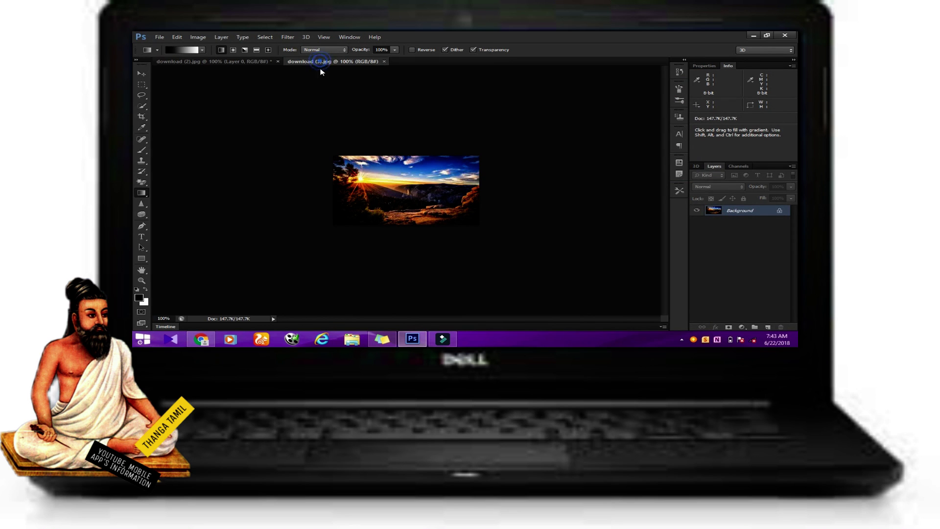
Move download (3) onto the curled photo as Layer 1, then close its window
drag(320, 69, 321, 129)
click(141, 73)
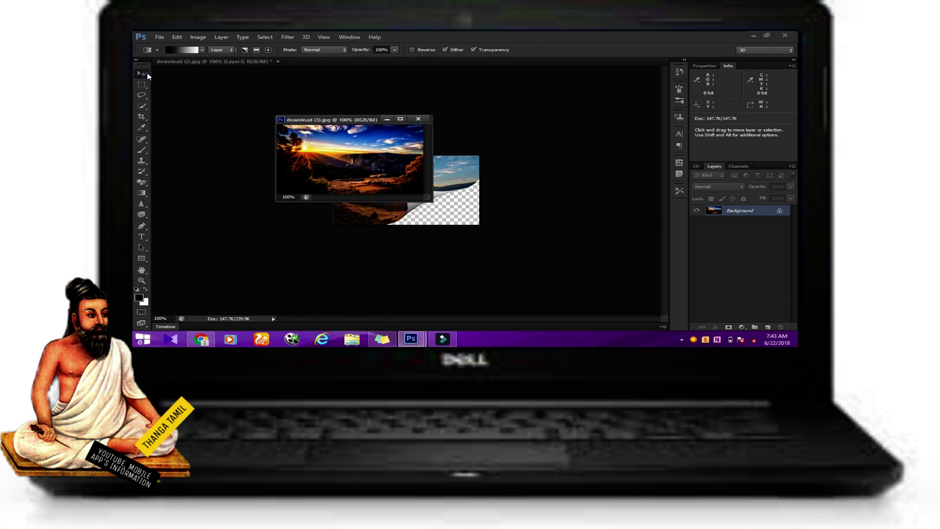
mouse_move(338, 170)
mouse_down()
mouse_move(474, 206)
mouse_move(434, 213)
mouse_up()
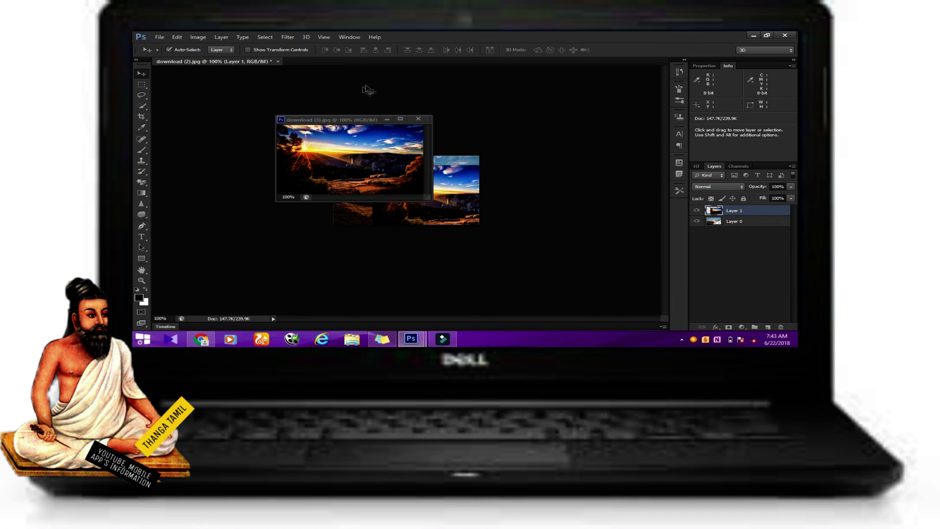
click(424, 120)
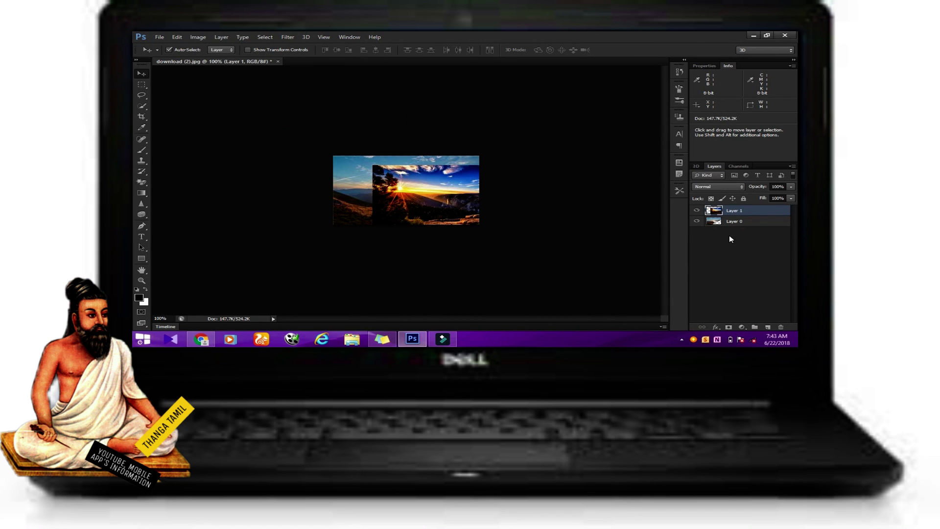
Place Layer 1 below Layer 0, shift it into the peeled corner, and select Layer 0
drag(734, 210, 723, 235)
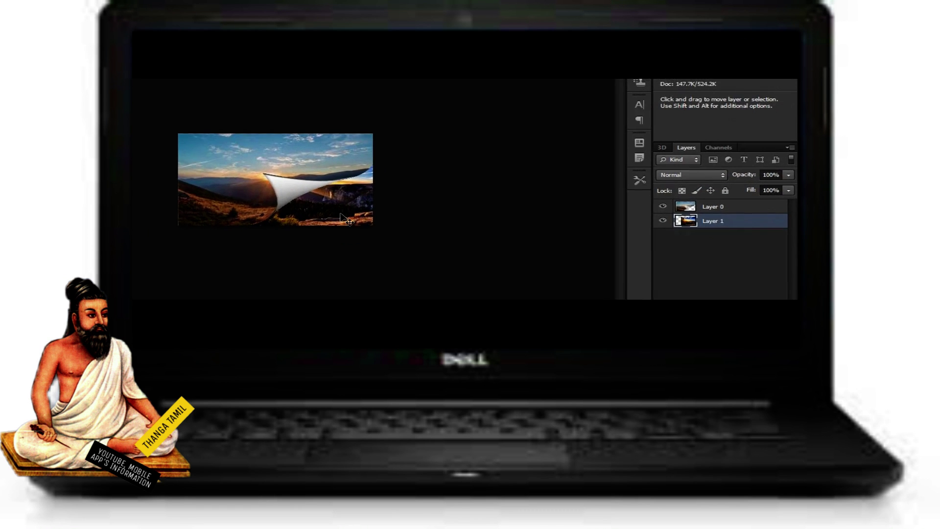
mouse_move(348, 222)
mouse_down()
mouse_move(429, 203)
mouse_move(419, 204)
mouse_up()
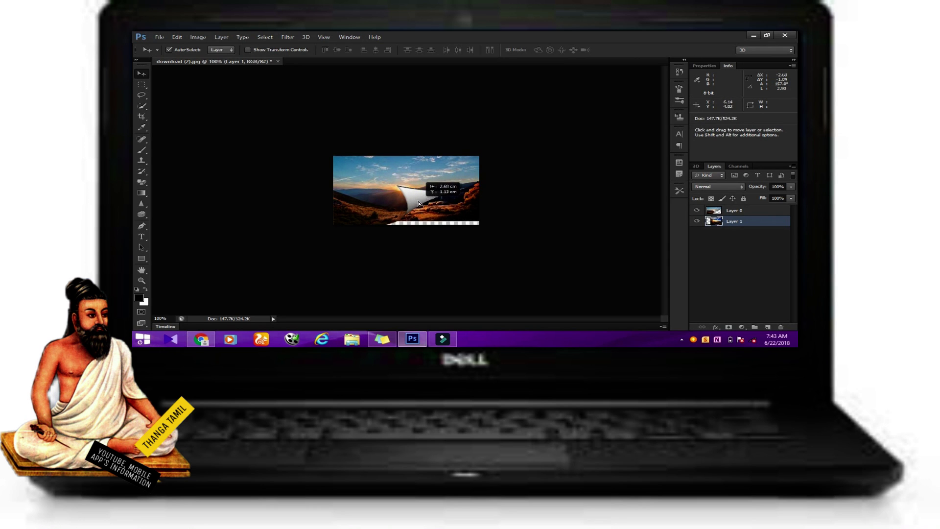
drag(419, 204, 416, 208)
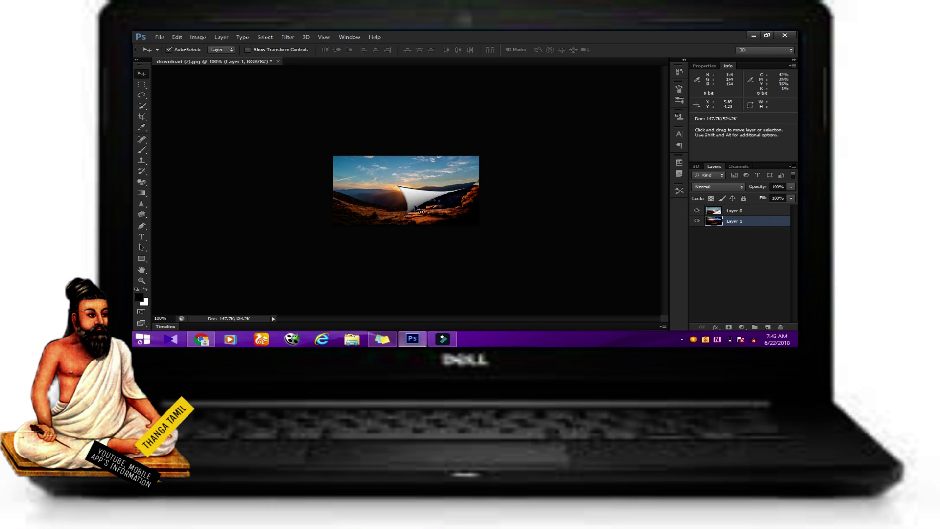
click(716, 210)
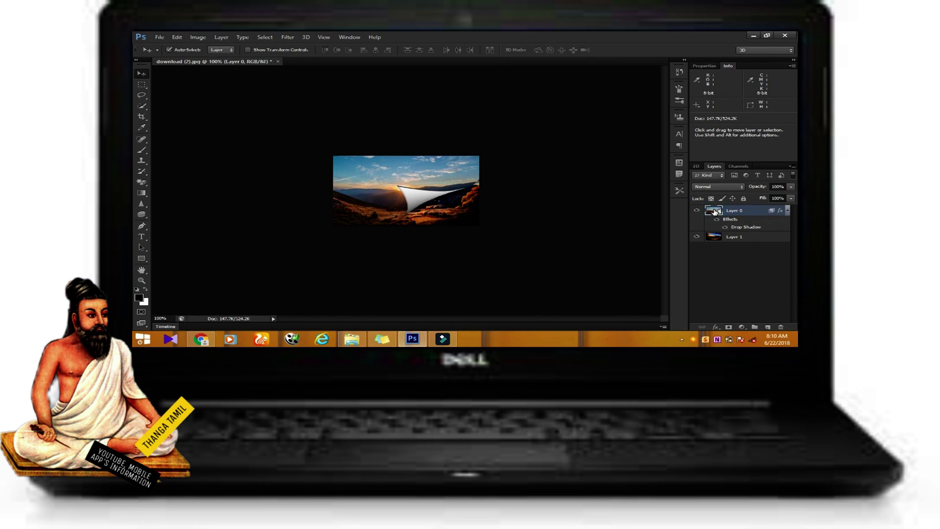
In Layer 0's Blending Options, try Bevel & Emboss with Multiply blend mode
right_click(714, 211)
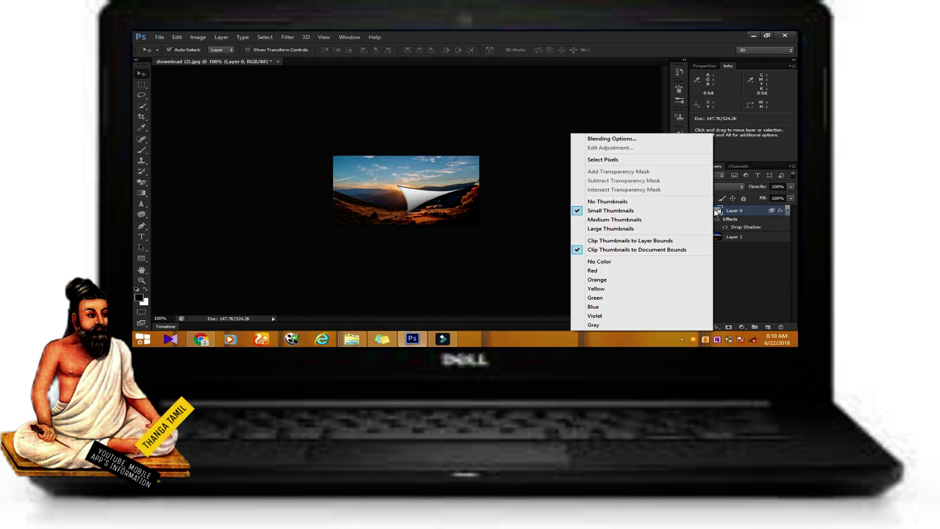
click(655, 138)
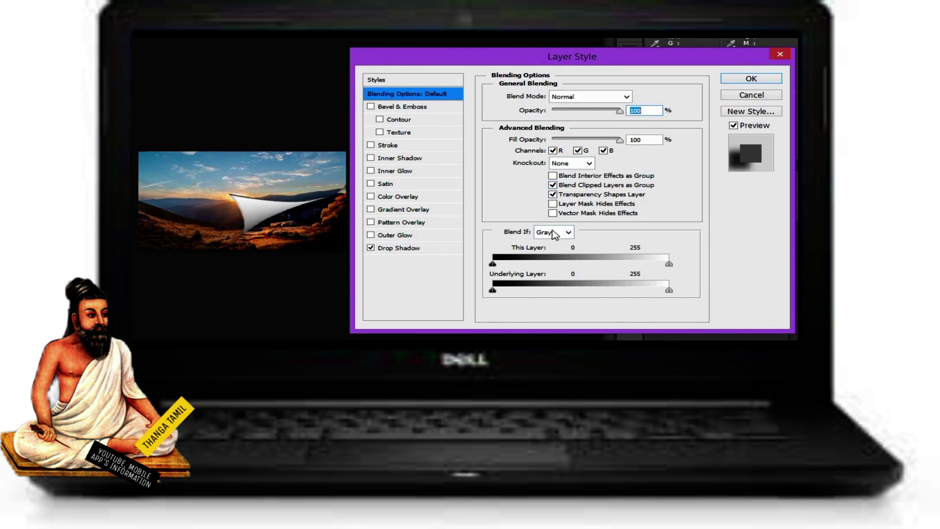
click(370, 107)
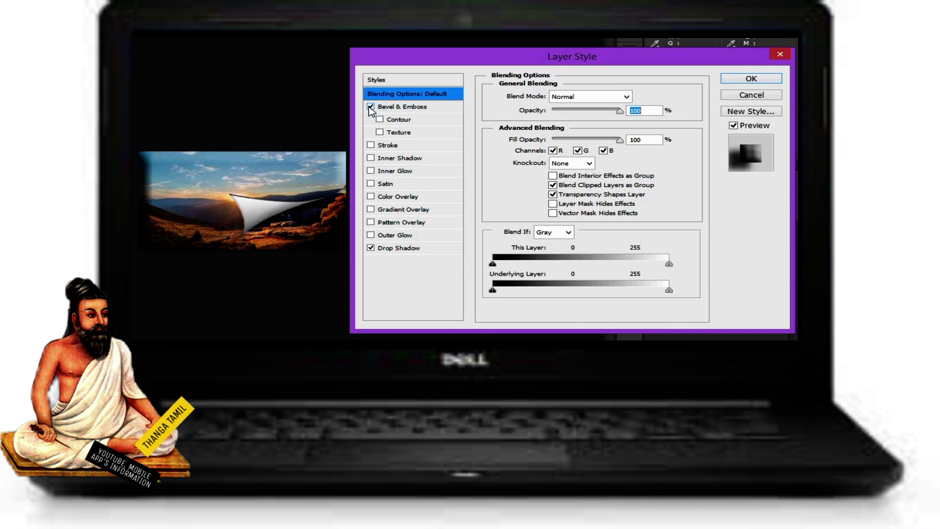
click(589, 98)
click(572, 152)
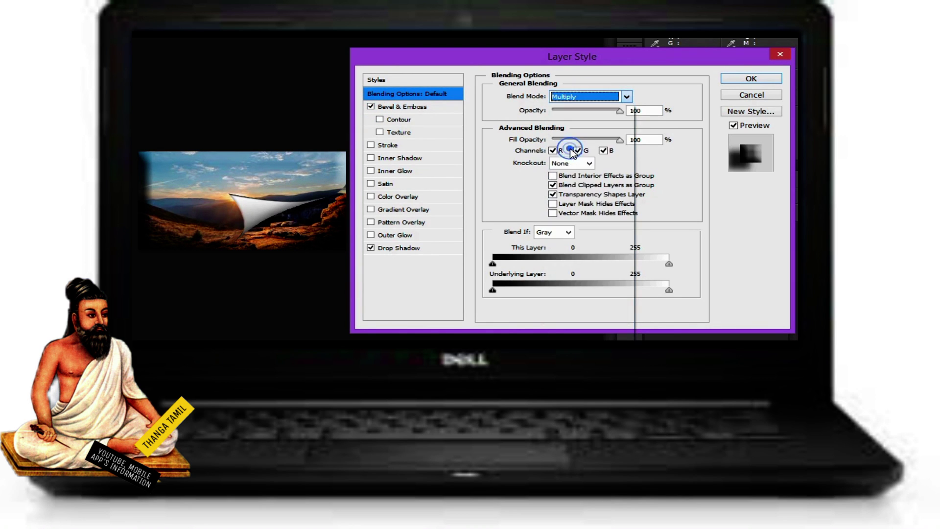
Remove Bevel & Emboss, keep Drop Shadow on, and restore Normal blend mode
click(371, 248)
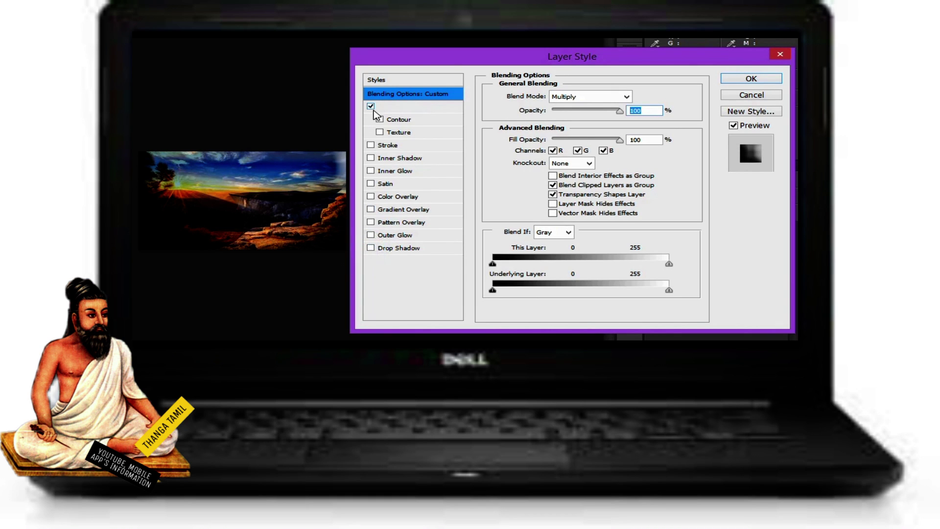
click(372, 107)
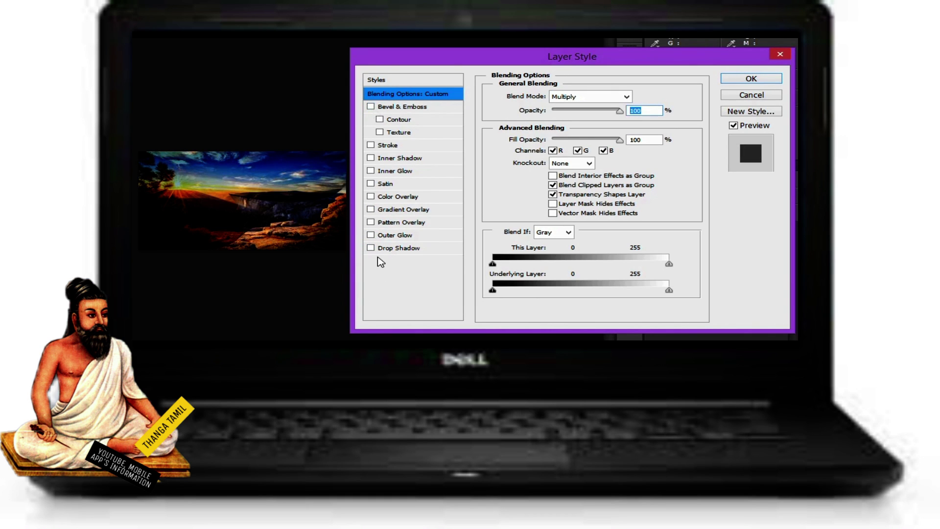
click(370, 248)
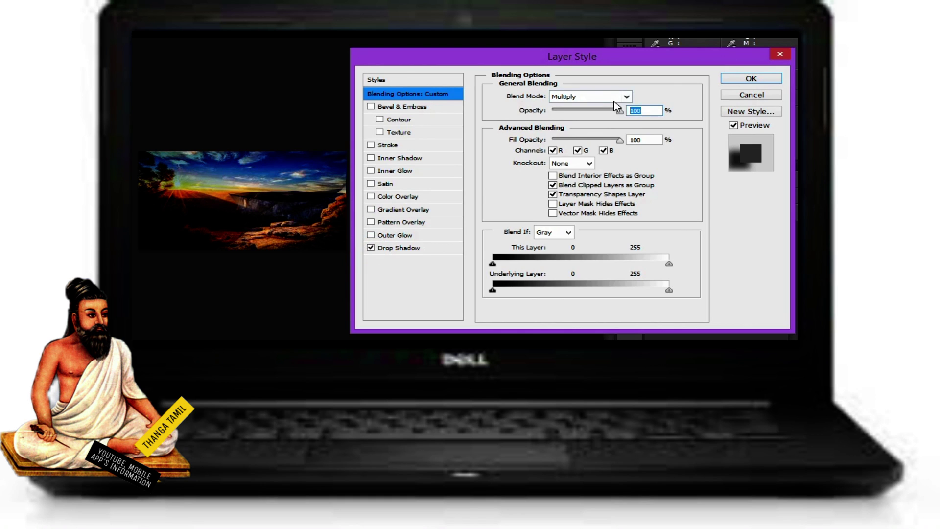
click(615, 96)
click(591, 109)
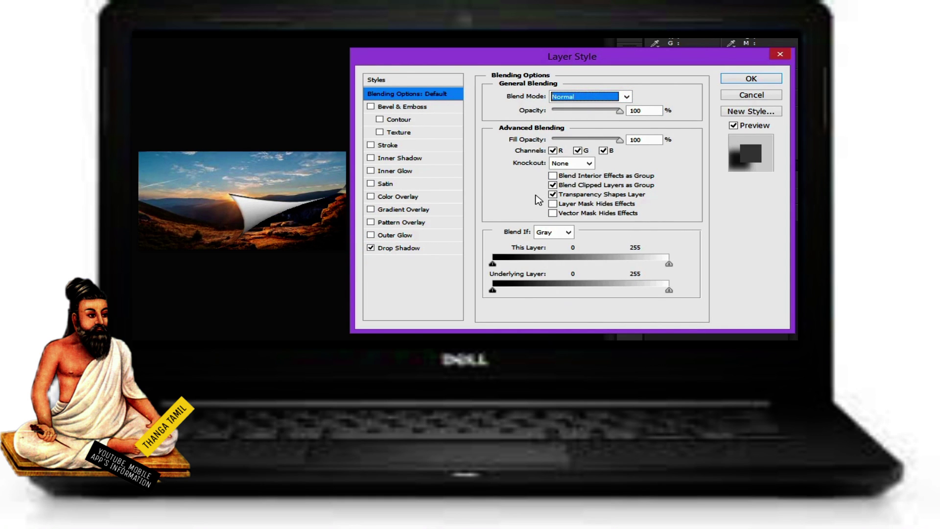
Enable Blend Interior Effects as Group, Layer Mask and Vector Mask Hides Effects
click(553, 176)
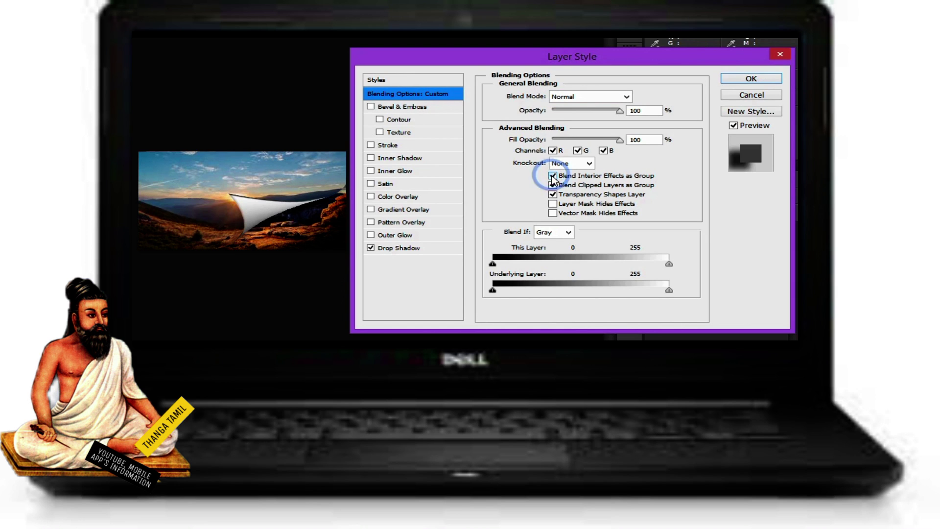
click(552, 204)
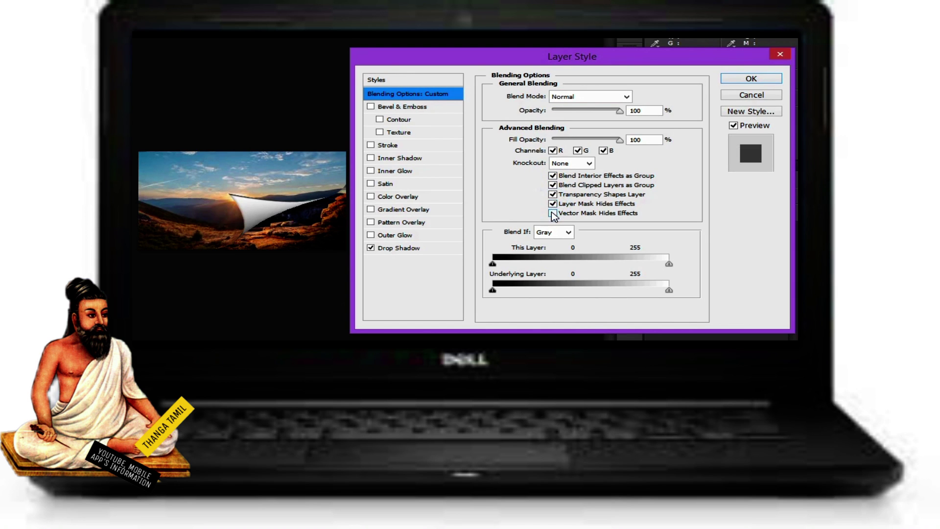
click(552, 213)
click(767, 79)
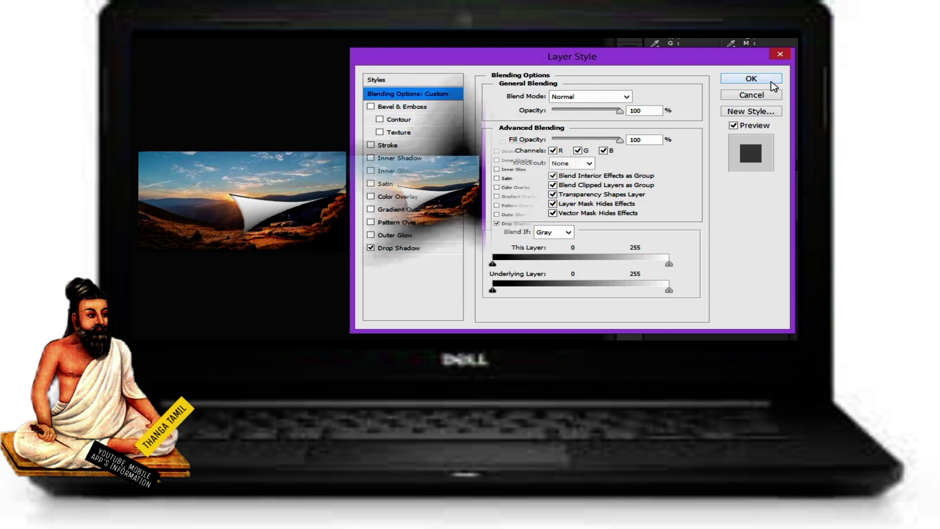